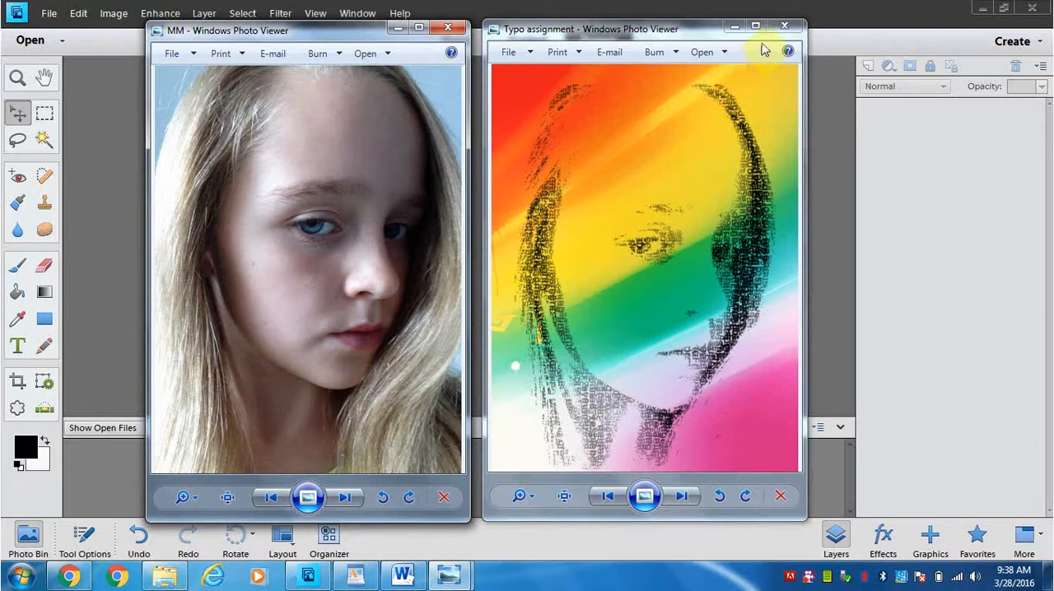
Close both photo previews and open the MM photo from the Photoshop Typography folder for editing
{"action": "left_click", "coordinate": [784, 25]}
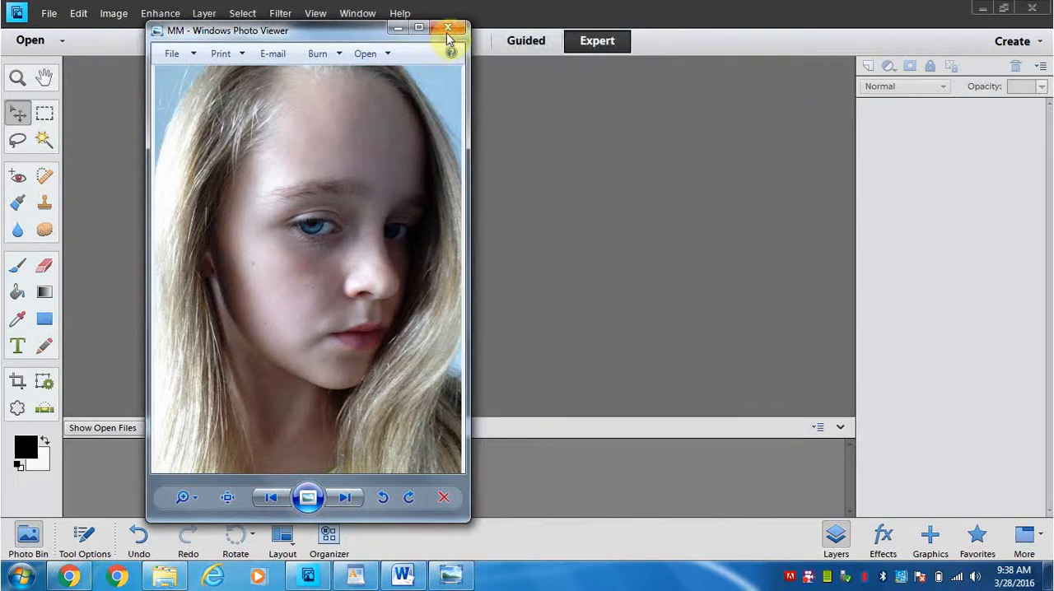
{"action": "left_click", "coordinate": [448, 29]}
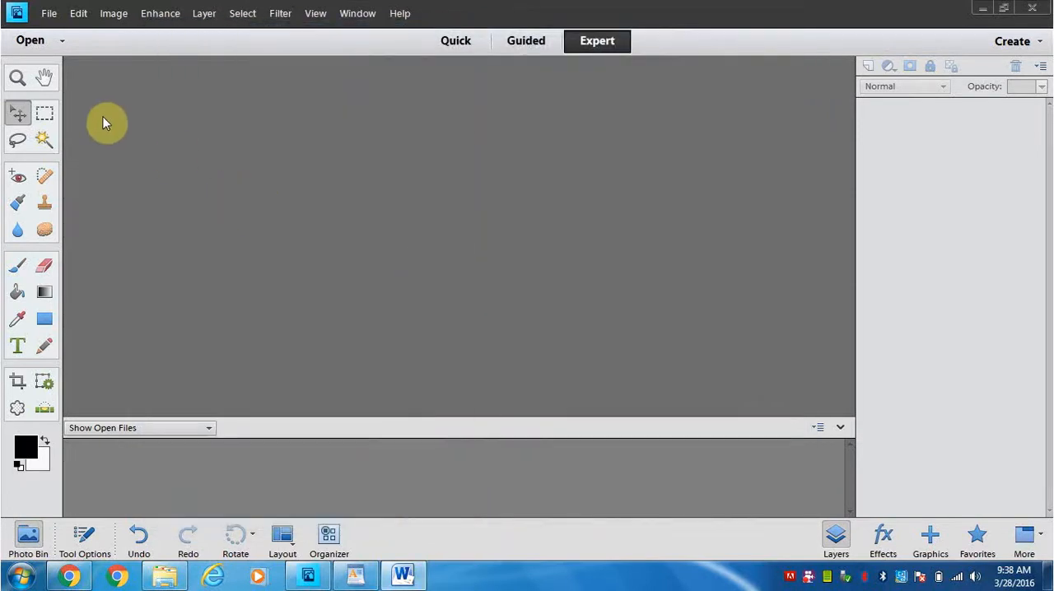
{"action": "left_click", "coordinate": [48, 15]}
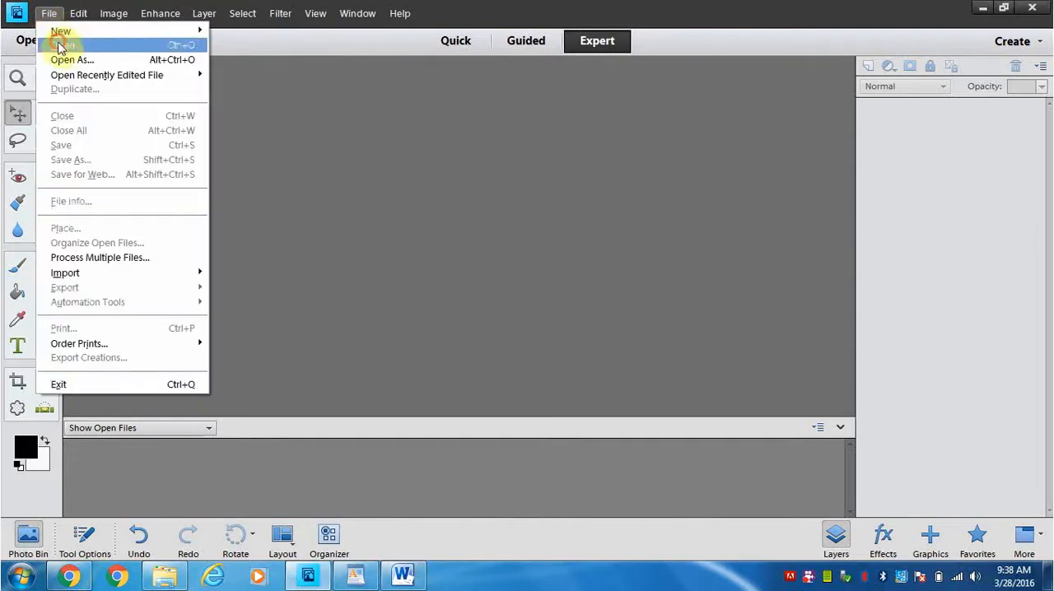
{"action": "left_click", "coordinate": [56, 46]}
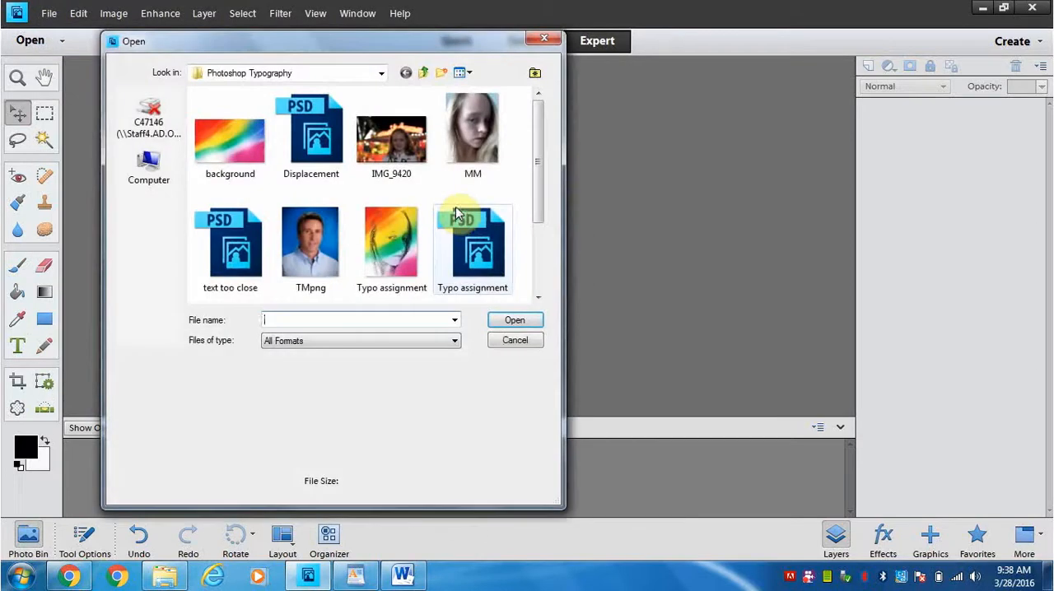
{"action": "left_click", "coordinate": [472, 136]}
{"action": "double_click", "coordinate": [472, 136]}
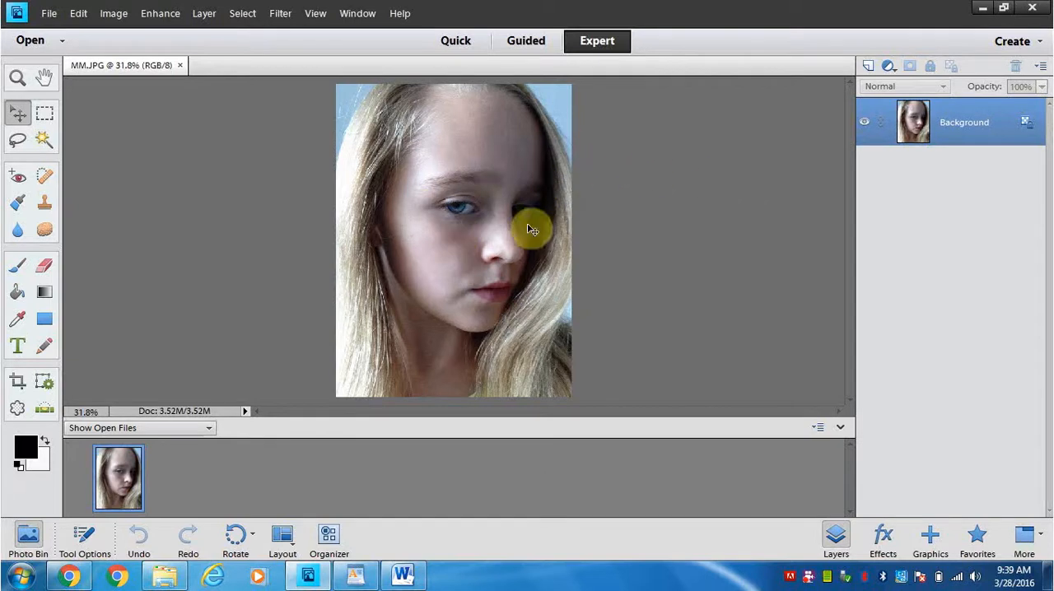
Convert the locked Background into a regular layer and rename it Original
{"action": "double_click", "coordinate": [953, 142]}
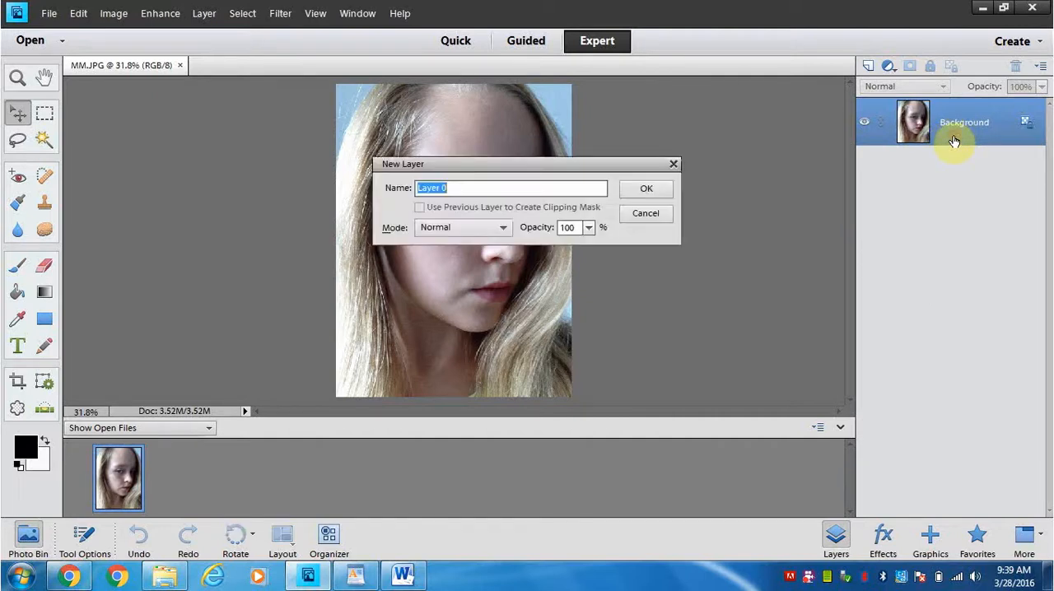
{"action": "left_click", "coordinate": [644, 191]}
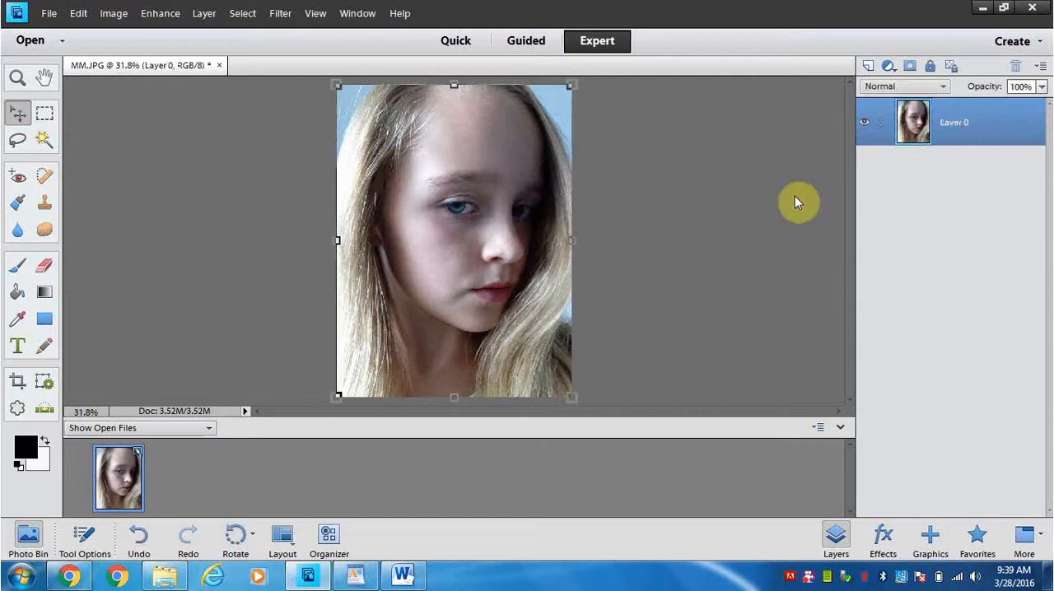
{"action": "double_click", "coordinate": [953, 124]}
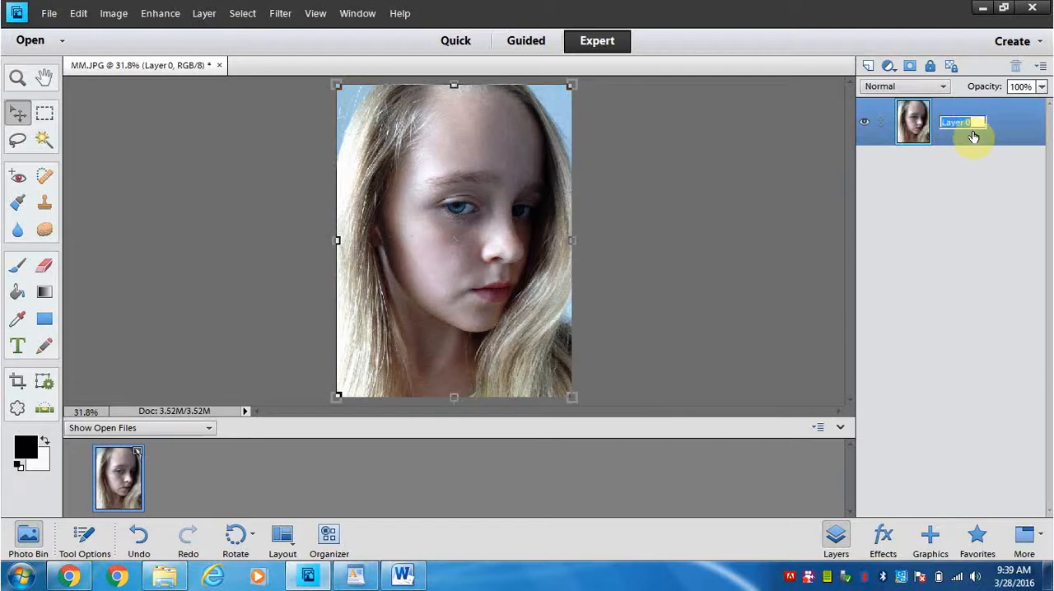
{"action": "type", "text": "Org"}
{"action": "type", "text": "gina"}
{"action": "type", "text": "l"}
{"action": "key", "text": "Return"}
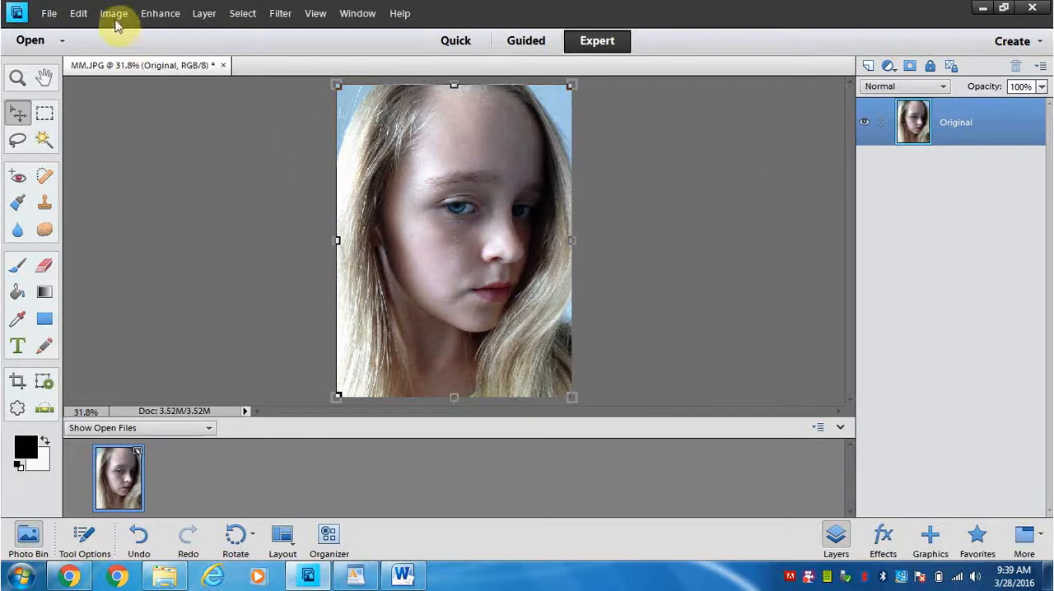
Start a black and white conversion of the Original layer and slightly lower its contrast
{"action": "left_click", "coordinate": [114, 17]}
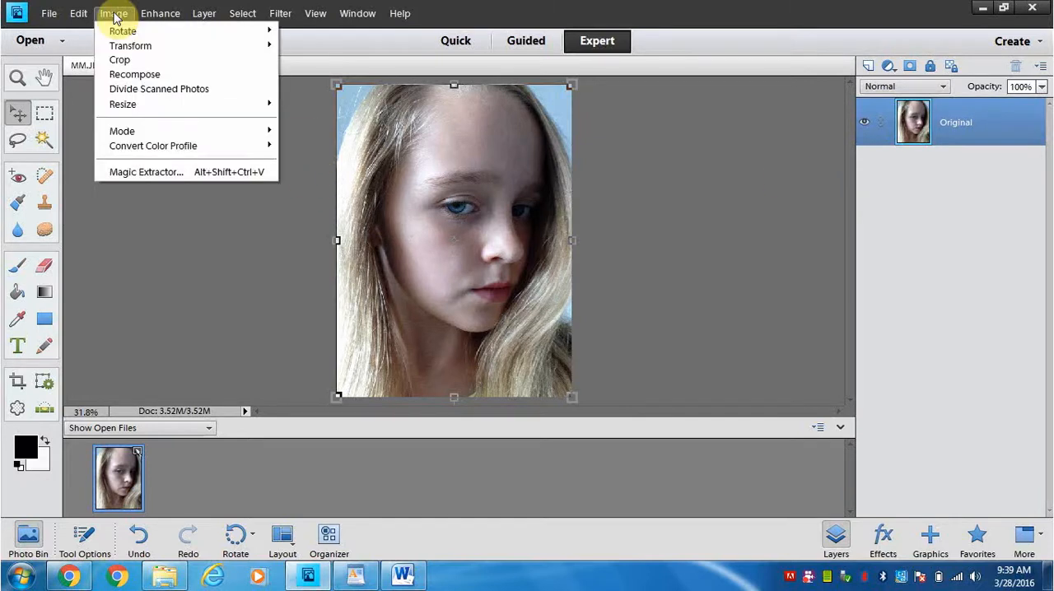
{"action": "mouse_move", "coordinate": [155, 16]}
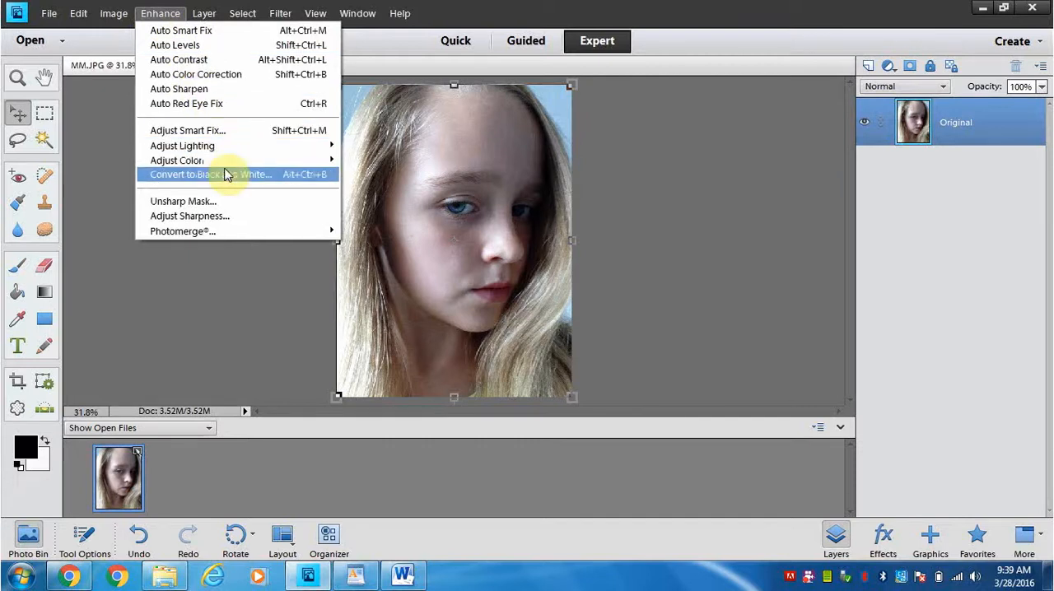
{"action": "left_click", "coordinate": [228, 175]}
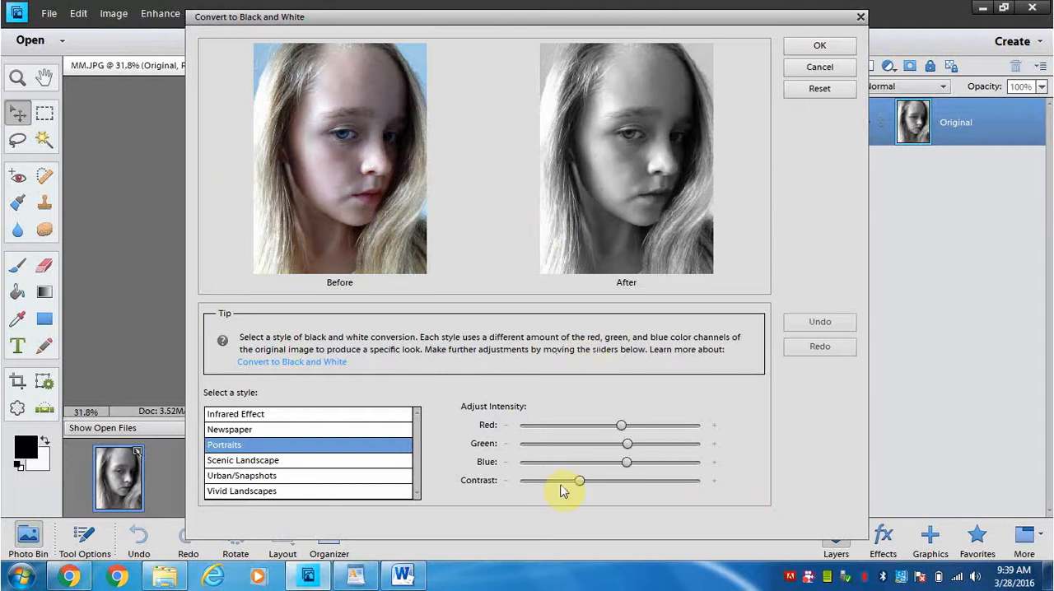
{"action": "mouse_move", "coordinate": [578, 484]}
{"action": "left_mouse_down"}
{"action": "mouse_move", "coordinate": [643, 486]}
{"action": "mouse_move", "coordinate": [572, 484]}
{"action": "left_mouse_up"}
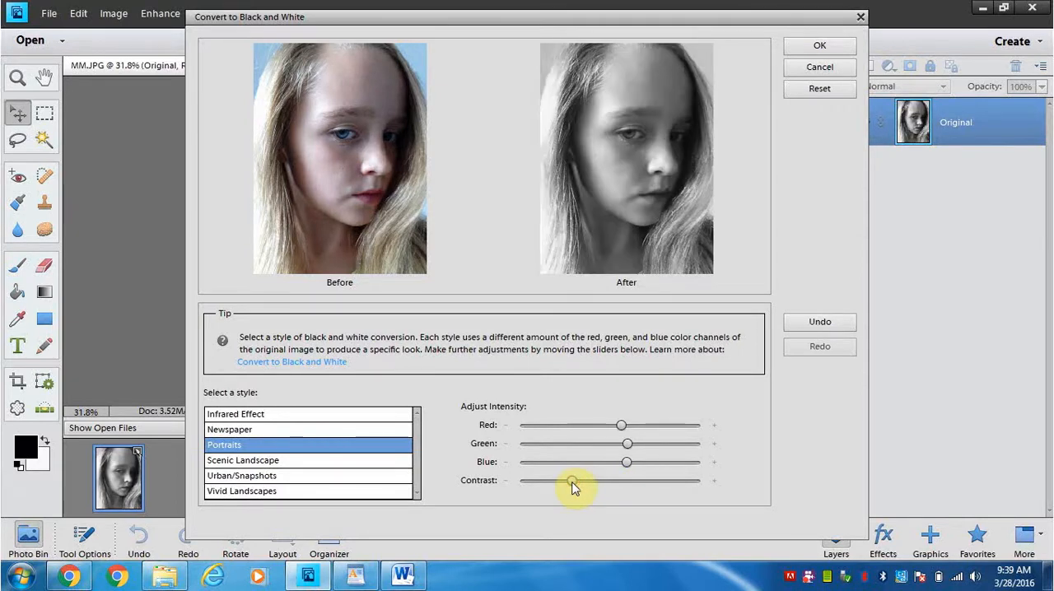
Raise the conversion's blue intensity strongly and its green and red intensities slightly to lighten the face
{"action": "left_click_drag", "start_coordinate": [629, 463], "coordinate": [667, 463]}
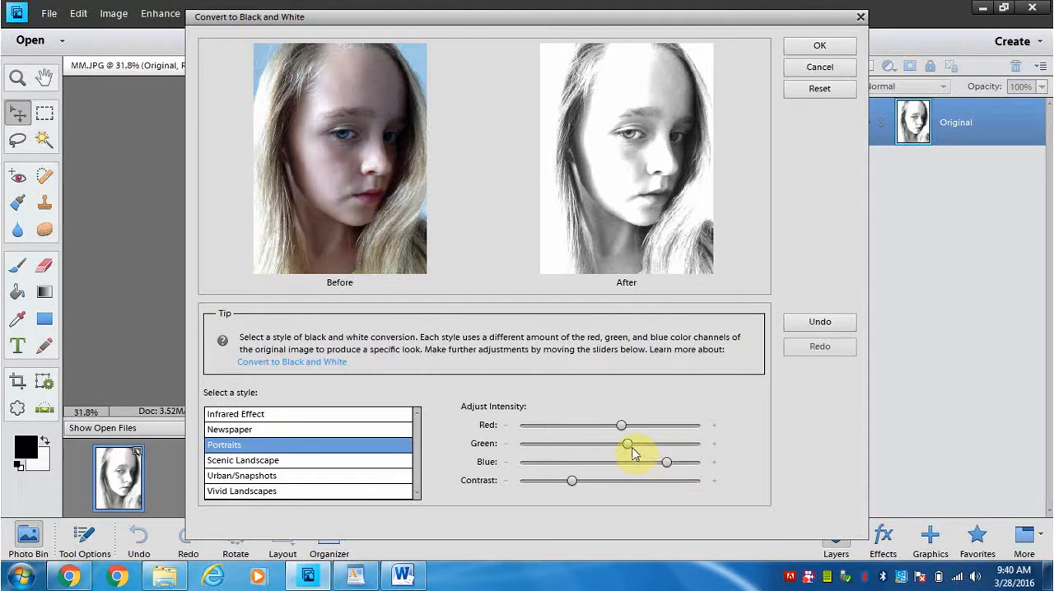
{"action": "mouse_move", "coordinate": [630, 448]}
{"action": "mouse_move", "coordinate": [629, 448]}
{"action": "left_mouse_down"}
{"action": "mouse_move", "coordinate": [612, 446]}
{"action": "mouse_move", "coordinate": [649, 446]}
{"action": "left_mouse_up"}
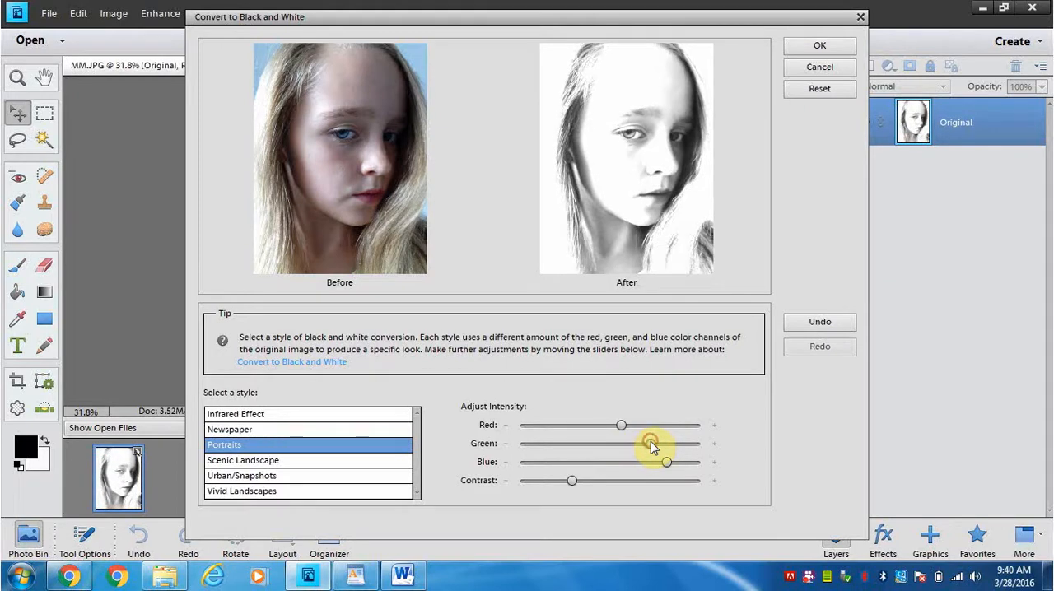
{"action": "left_click_drag", "start_coordinate": [650, 443], "coordinate": [639, 445]}
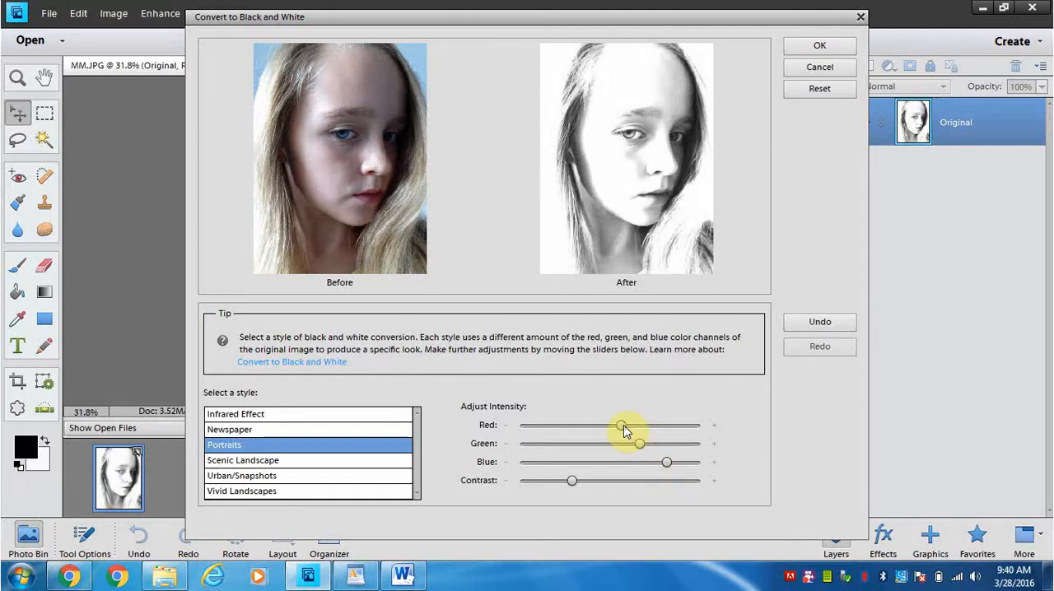
{"action": "mouse_move", "coordinate": [623, 431]}
{"action": "mouse_move", "coordinate": [623, 429]}
{"action": "left_mouse_down"}
{"action": "mouse_move", "coordinate": [602, 425]}
{"action": "mouse_move", "coordinate": [627, 427]}
{"action": "left_mouse_up"}
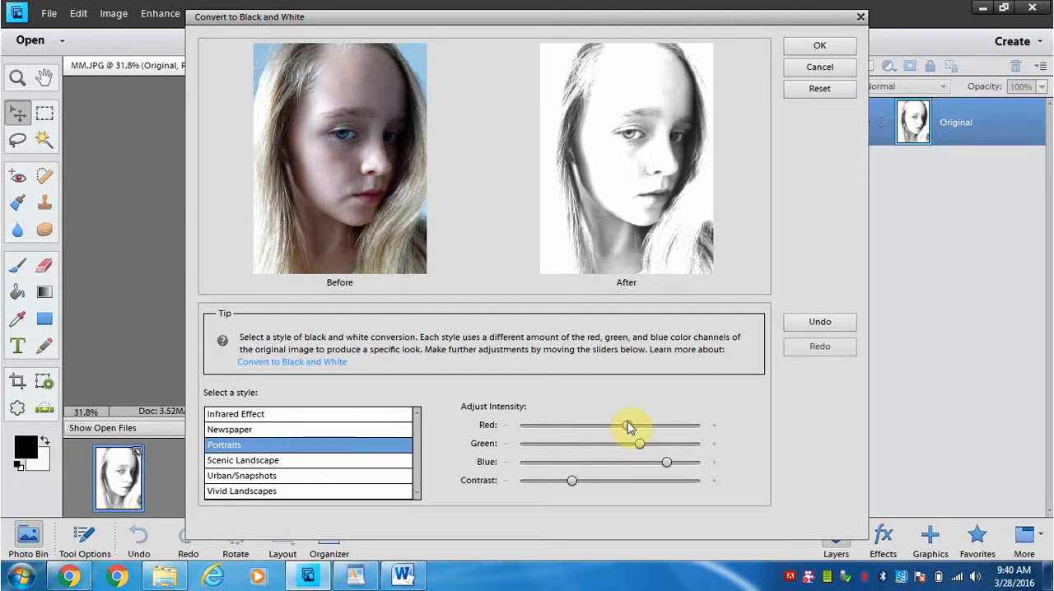
Lower the conversion's contrast further, raise blue a little more, and apply the black and white conversion
{"action": "mouse_move", "coordinate": [571, 481]}
{"action": "left_mouse_down"}
{"action": "mouse_move", "coordinate": [593, 480]}
{"action": "mouse_move", "coordinate": [567, 484]}
{"action": "left_mouse_up"}
{"action": "left_click", "coordinate": [586, 481]}
{"action": "left_click_drag", "start_coordinate": [566, 486], "coordinate": [550, 486]}
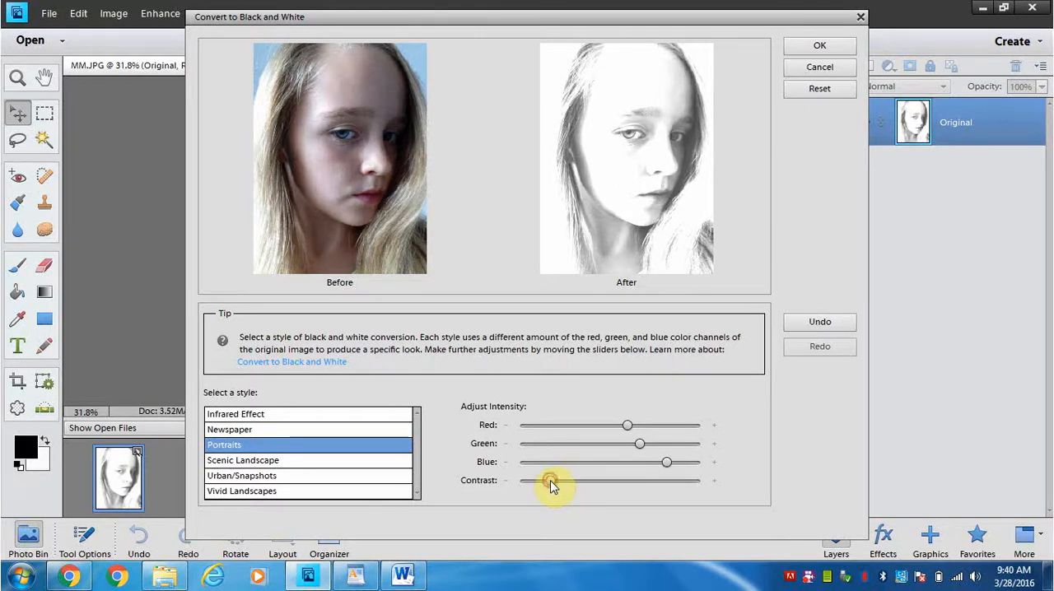
{"action": "mouse_move", "coordinate": [667, 466]}
{"action": "left_mouse_down"}
{"action": "mouse_move", "coordinate": [656, 467]}
{"action": "mouse_move", "coordinate": [671, 468]}
{"action": "left_mouse_up"}
{"action": "left_click", "coordinate": [818, 47]}
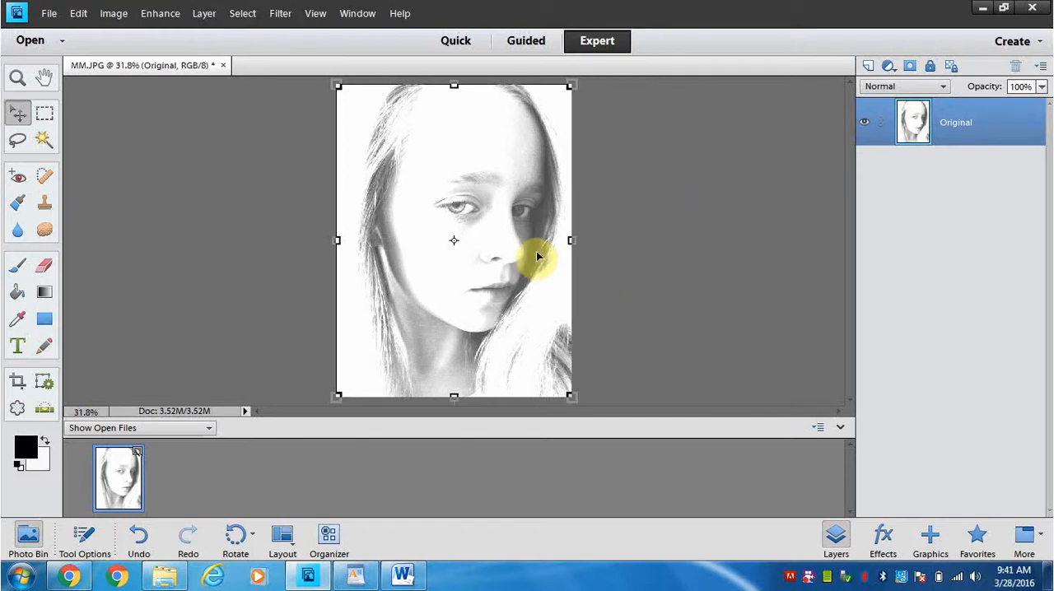
Duplicate the Original layer within MM.JPG under the name Original copy
{"action": "right_click", "coordinate": [952, 139]}
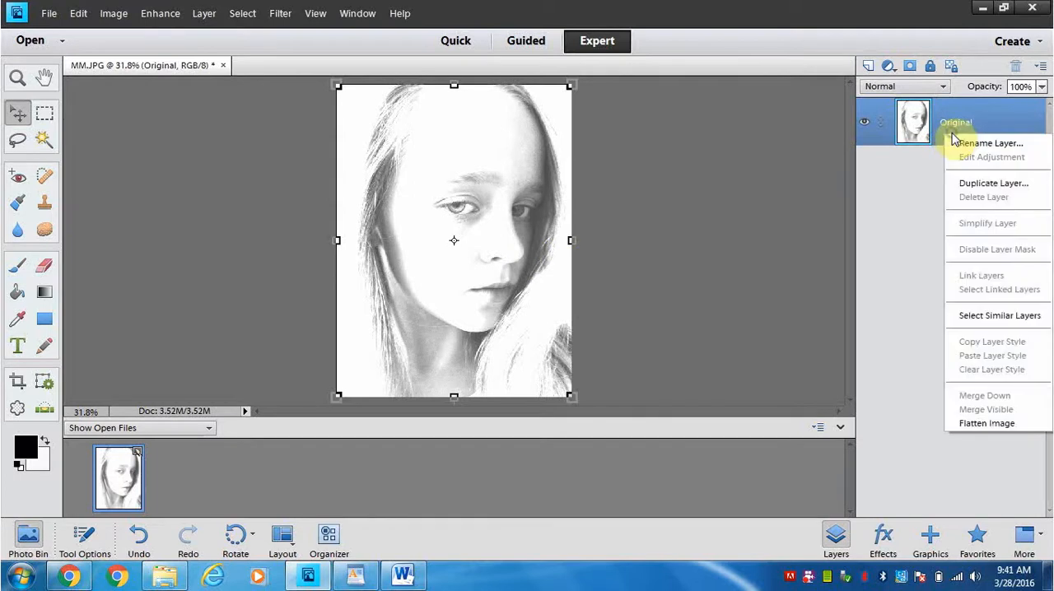
{"action": "left_click", "coordinate": [973, 184]}
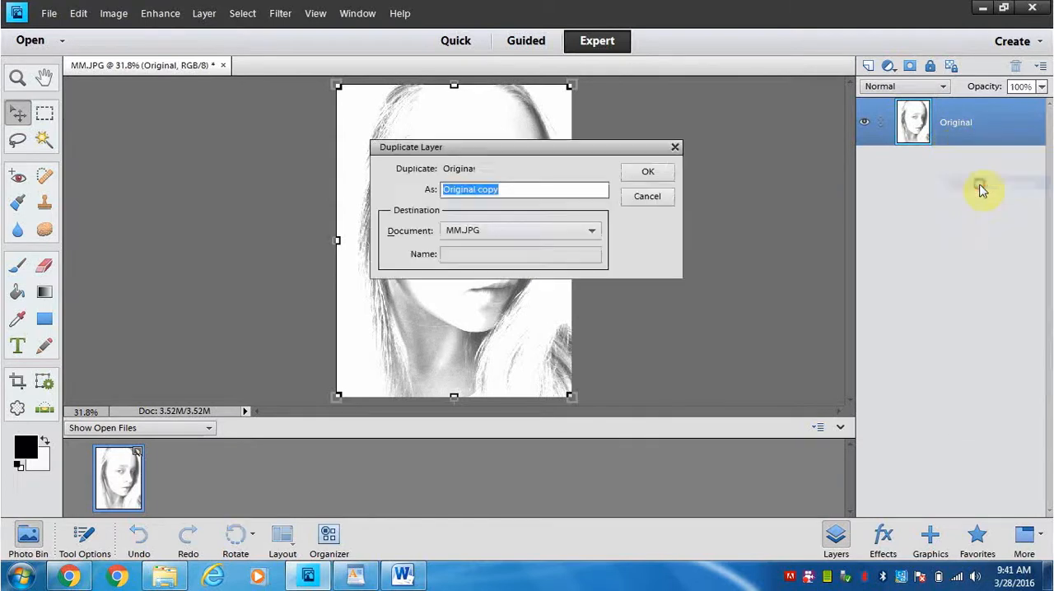
{"action": "left_click", "coordinate": [648, 174]}
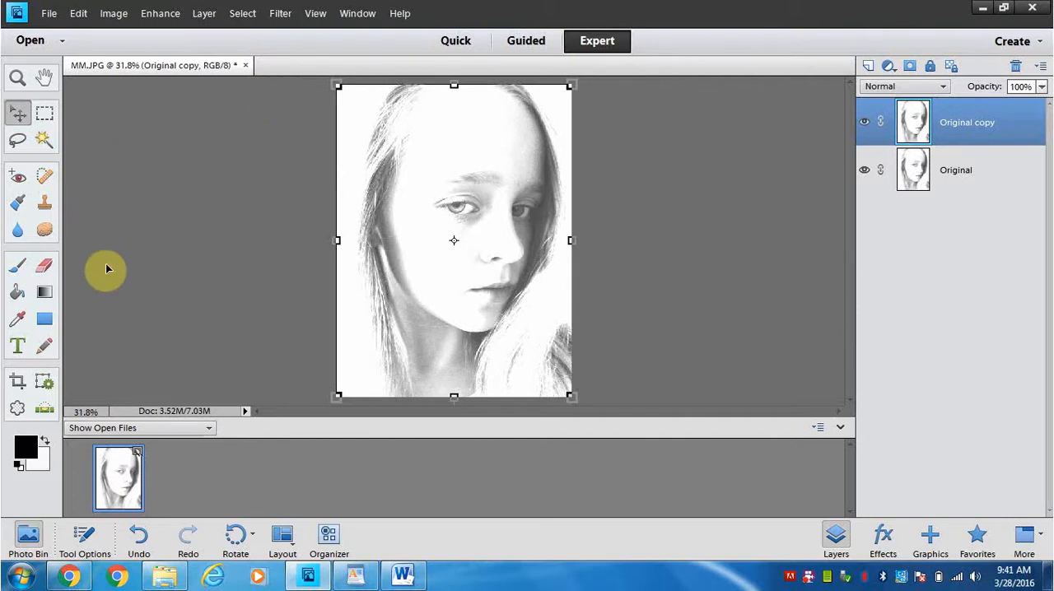
Select the darkest shadow tones on Original copy using the Magic Wand with a tolerance of 21, sampling beside the shaded eye
{"action": "left_click", "coordinate": [44, 142]}
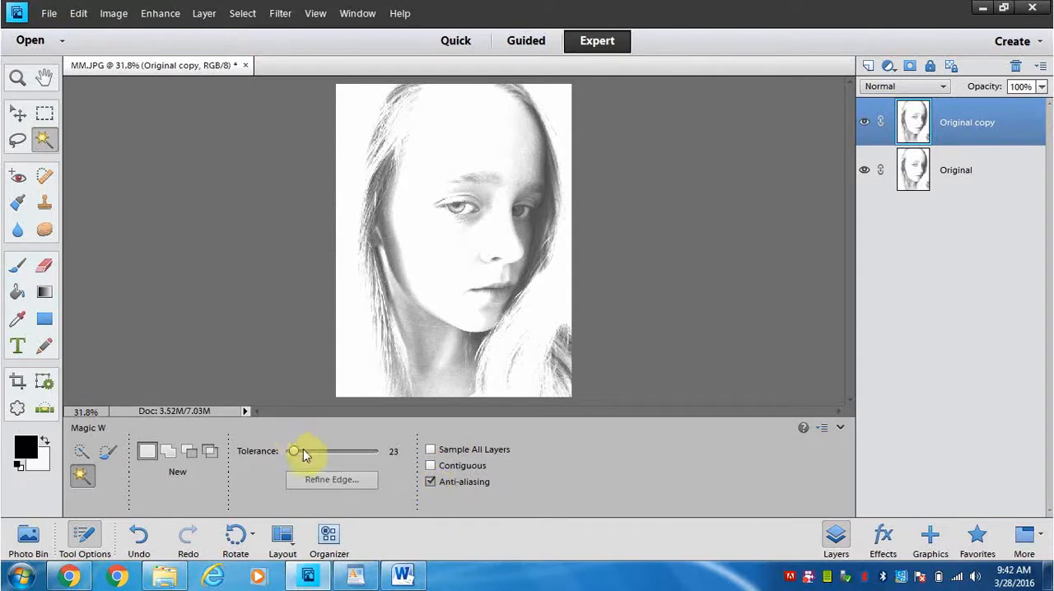
{"action": "left_click_drag", "start_coordinate": [296, 452], "coordinate": [296, 459]}
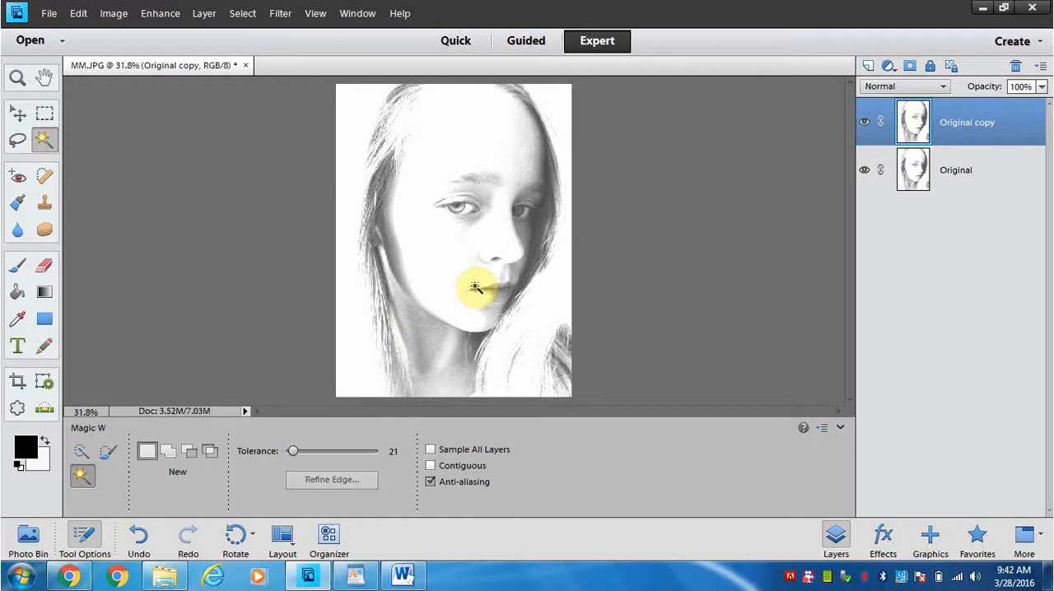
{"action": "left_click", "coordinate": [544, 212]}
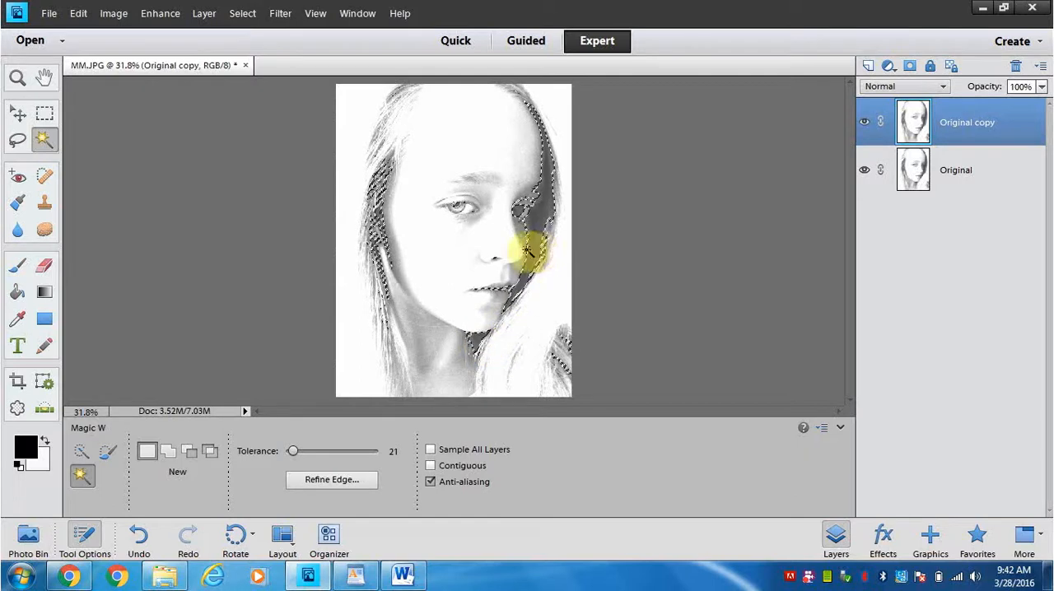
Output the shadow selection to a new layer through Refine Edge, and hide the Original copy and Original layers
{"action": "left_click", "coordinate": [332, 481]}
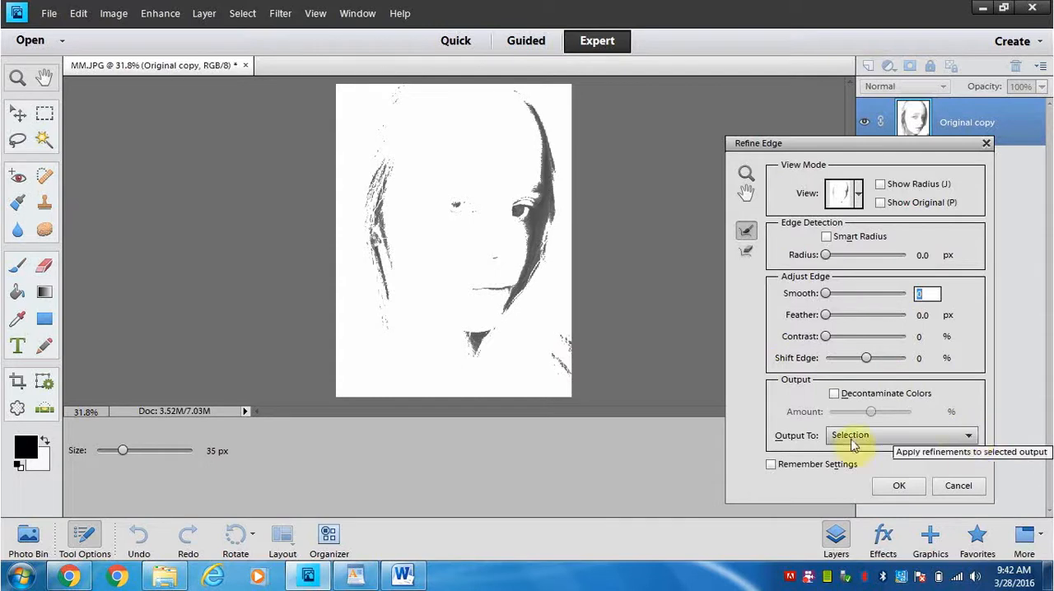
{"action": "left_click", "coordinate": [970, 436]}
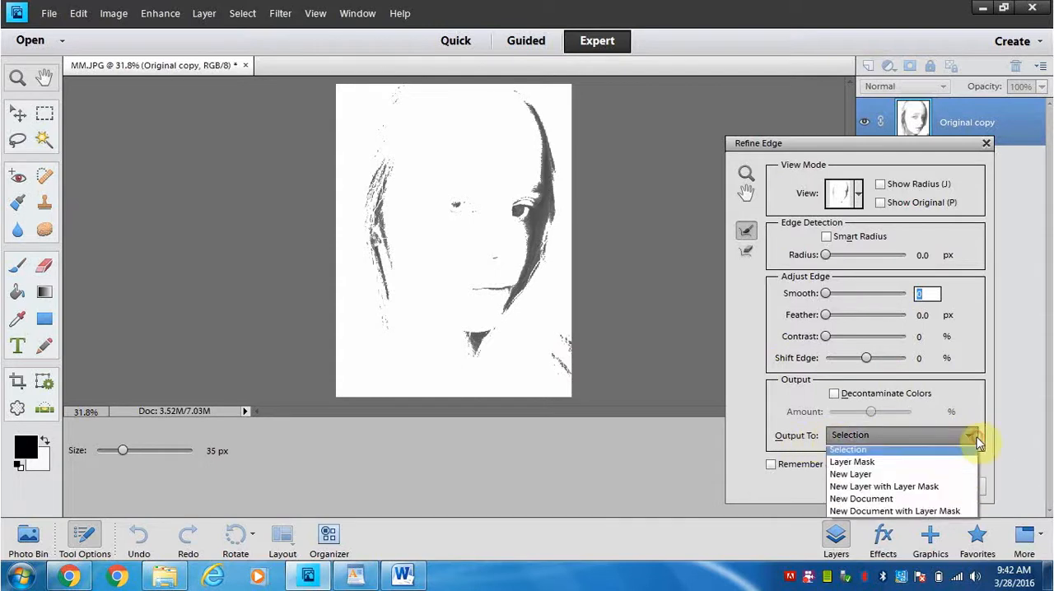
{"action": "left_click", "coordinate": [862, 478]}
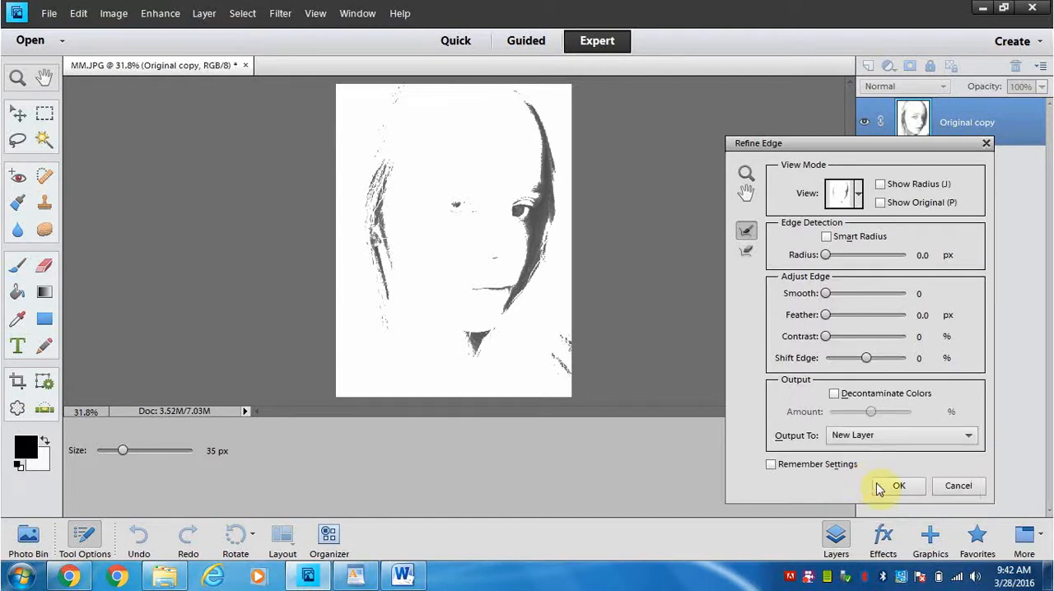
{"action": "left_click", "coordinate": [899, 486]}
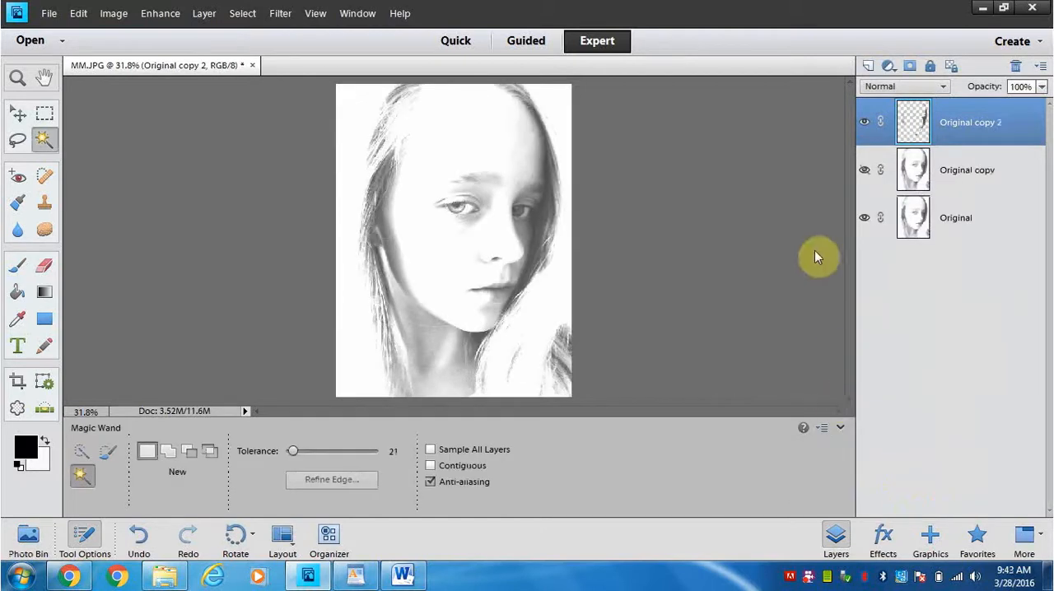
{"action": "left_click", "coordinate": [864, 170]}
{"action": "left_click", "coordinate": [864, 219]}
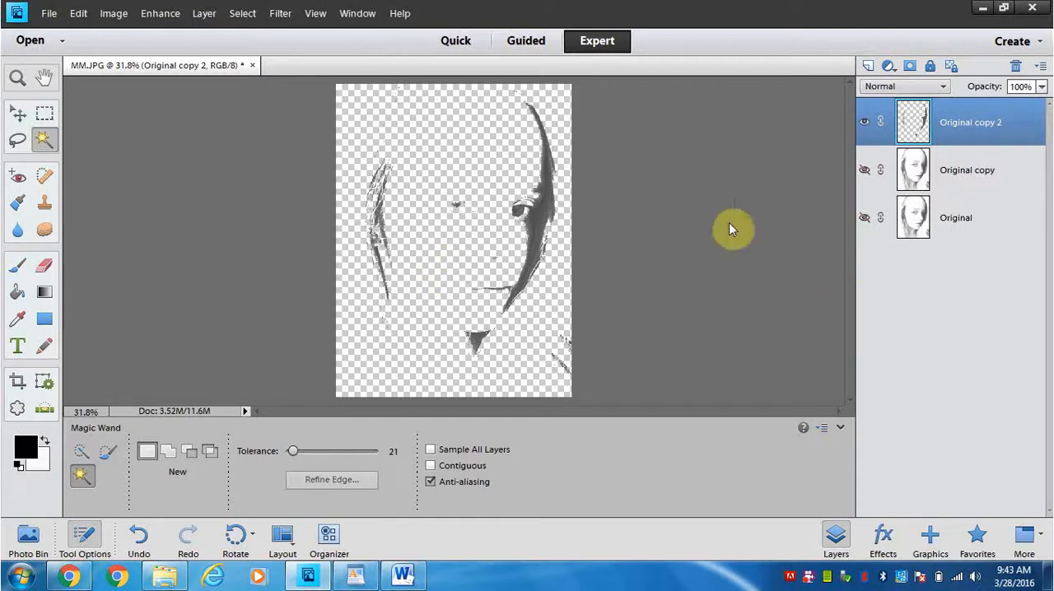
Hide the Original copy 2 layer, and show the Original copy layer and make it active
{"action": "left_click", "coordinate": [864, 124]}
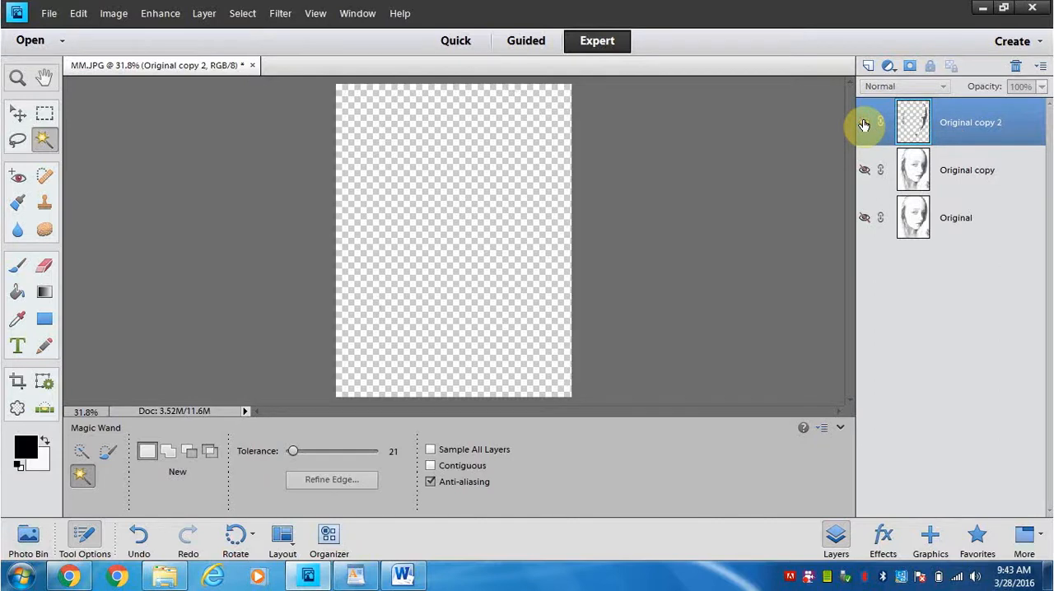
{"action": "left_click", "coordinate": [863, 172]}
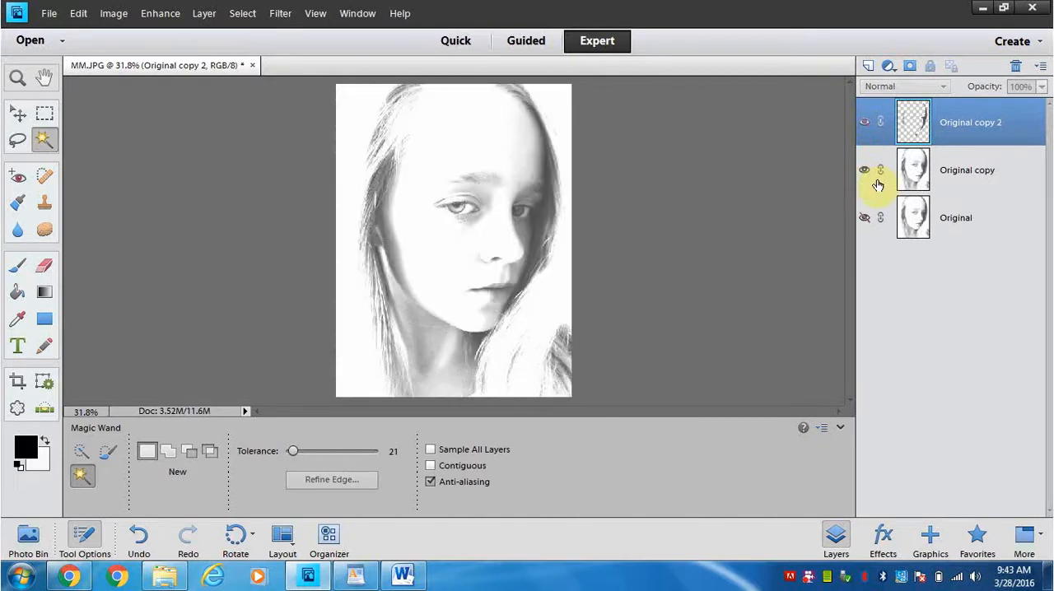
{"action": "left_click", "coordinate": [879, 186]}
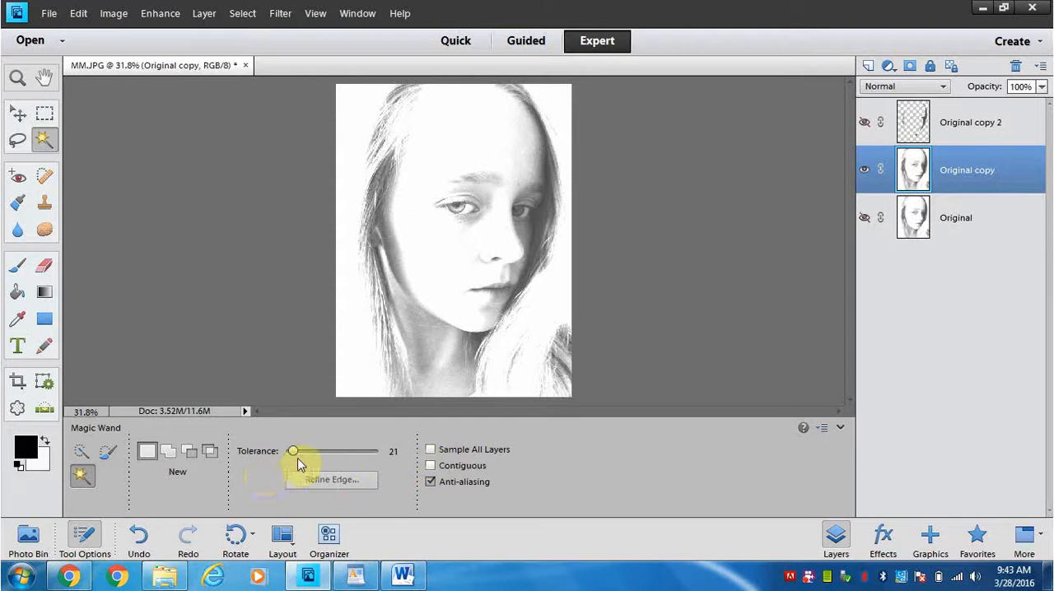
Set the Magic Wand tolerance to 51 and select the wider range of shadow tones by sampling the dark hair beside the forehead
{"action": "left_click_drag", "start_coordinate": [294, 457], "coordinate": [304, 447]}
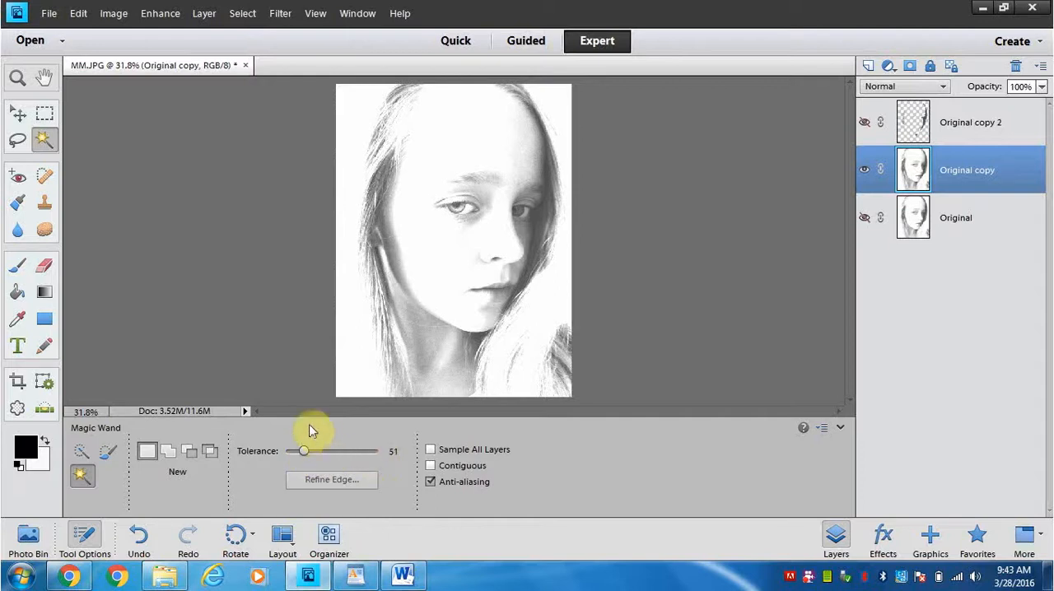
{"action": "left_click", "coordinate": [383, 184]}
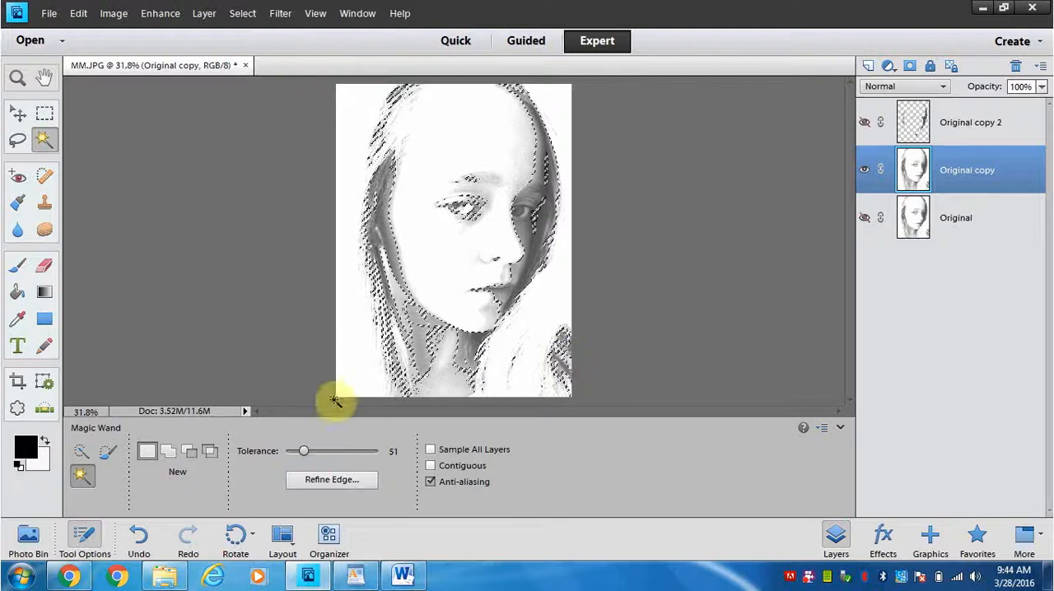
Output the wider shadow selection from Original copy to a new layer through Refine Edge, leaving the edge adjustments at 0
{"action": "left_click", "coordinate": [334, 481]}
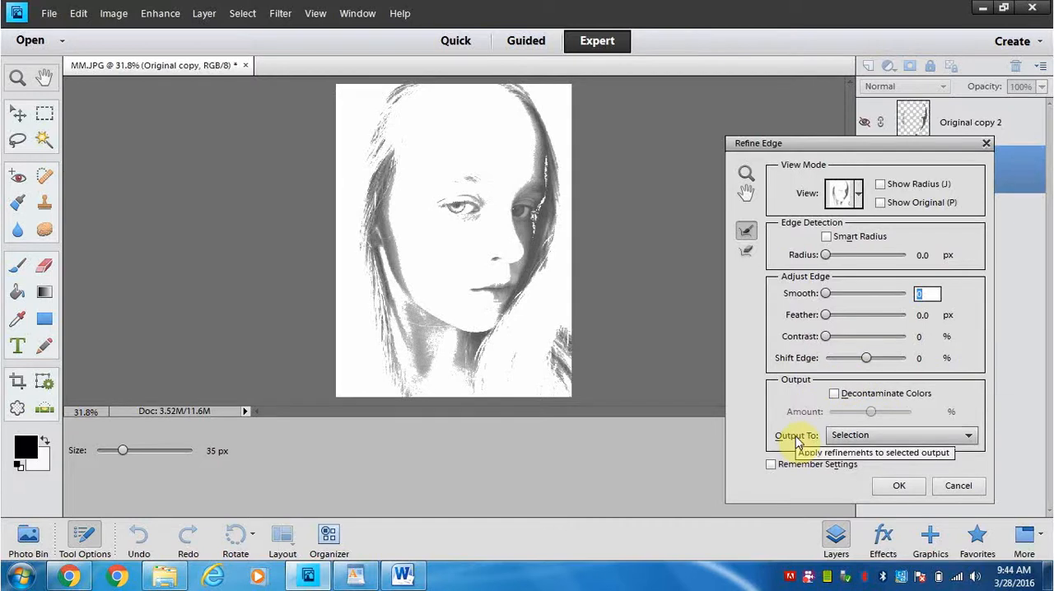
{"action": "left_click", "coordinate": [968, 435]}
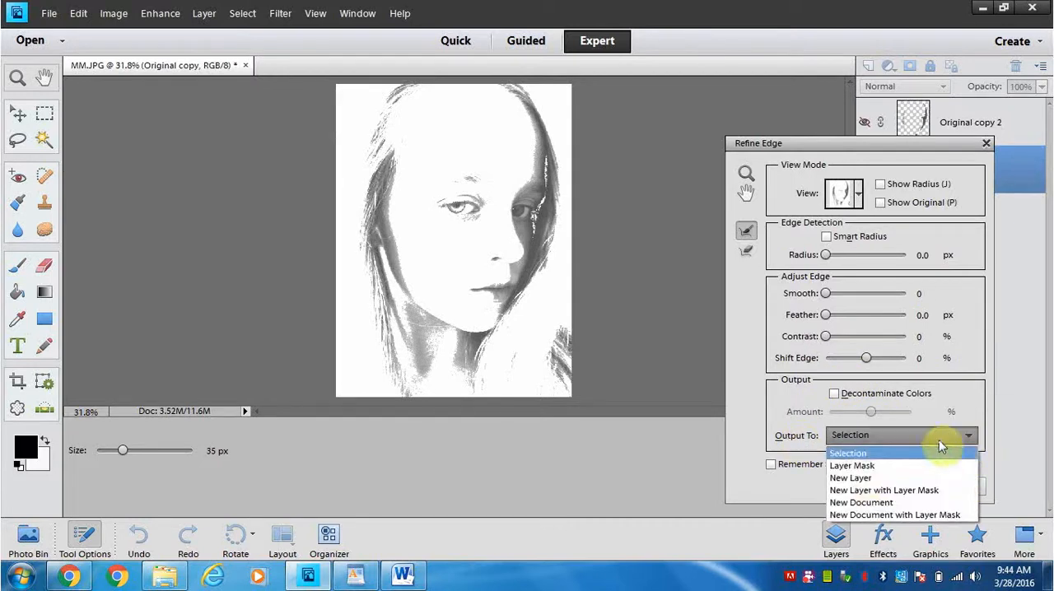
{"action": "left_click", "coordinate": [863, 478]}
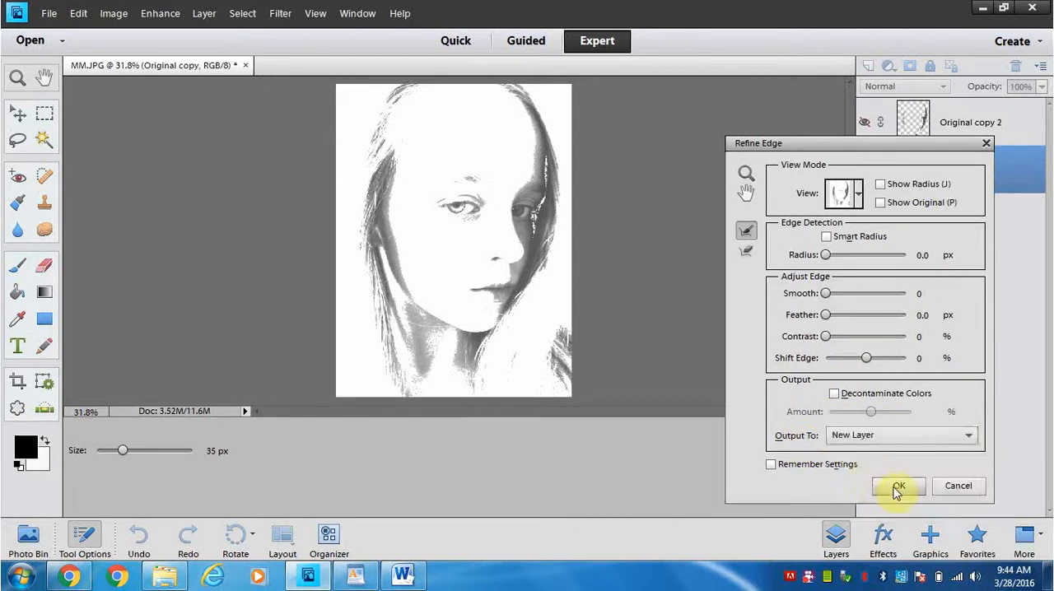
{"action": "left_click", "coordinate": [898, 486]}
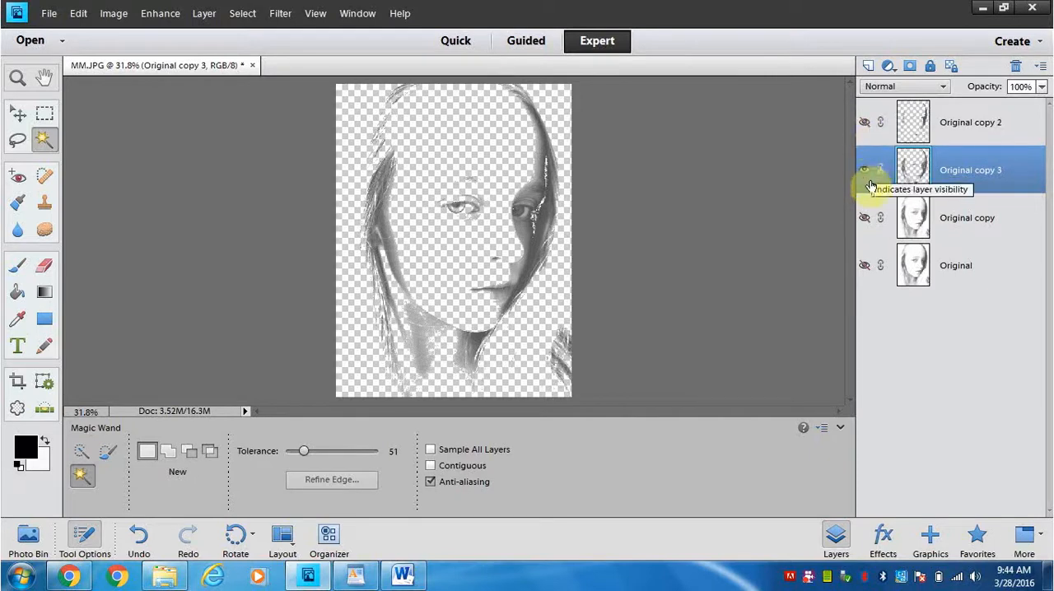
Rename the Original copy 3 layer as Midtones
{"action": "double_click", "coordinate": [970, 171]}
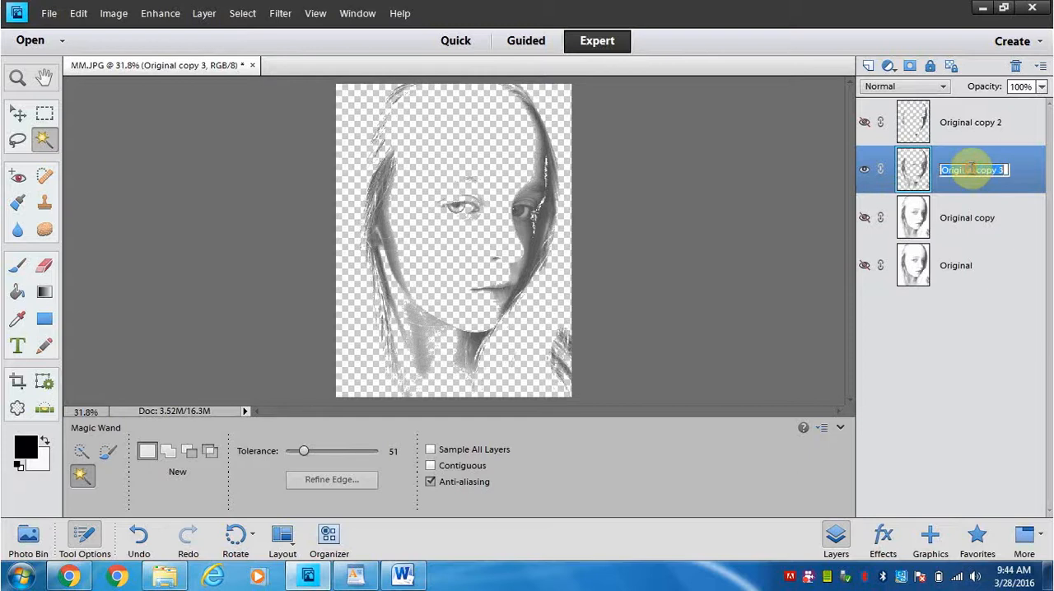
{"action": "type", "text": "Midtones"}
{"action": "key", "text": "Return"}
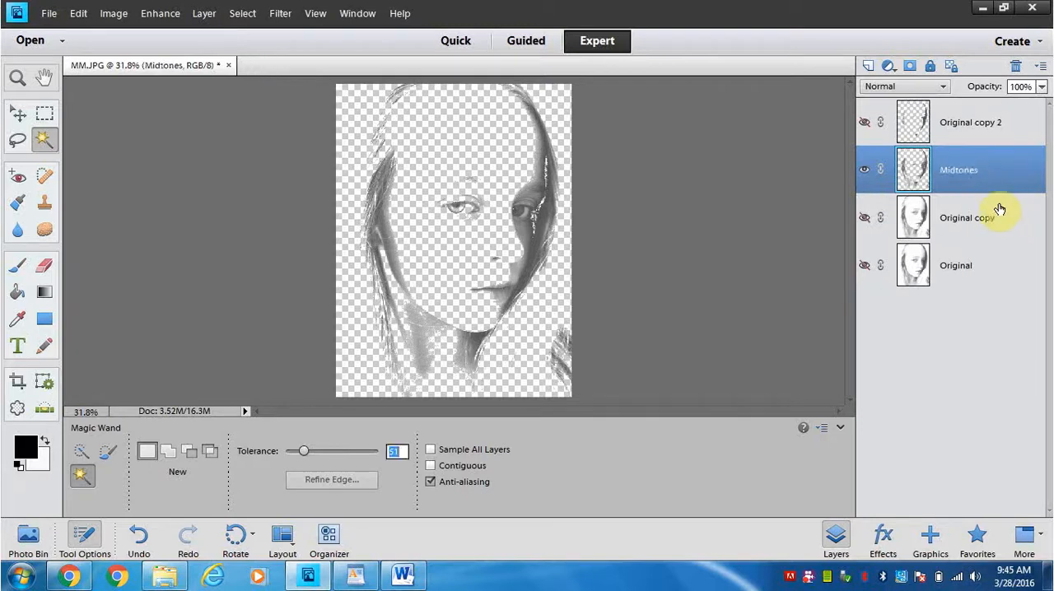
Hide the Midtones layer, then show the Original copy 2 layer and rename it Shadows
{"action": "left_click", "coordinate": [864, 170]}
{"action": "left_click", "coordinate": [864, 123]}
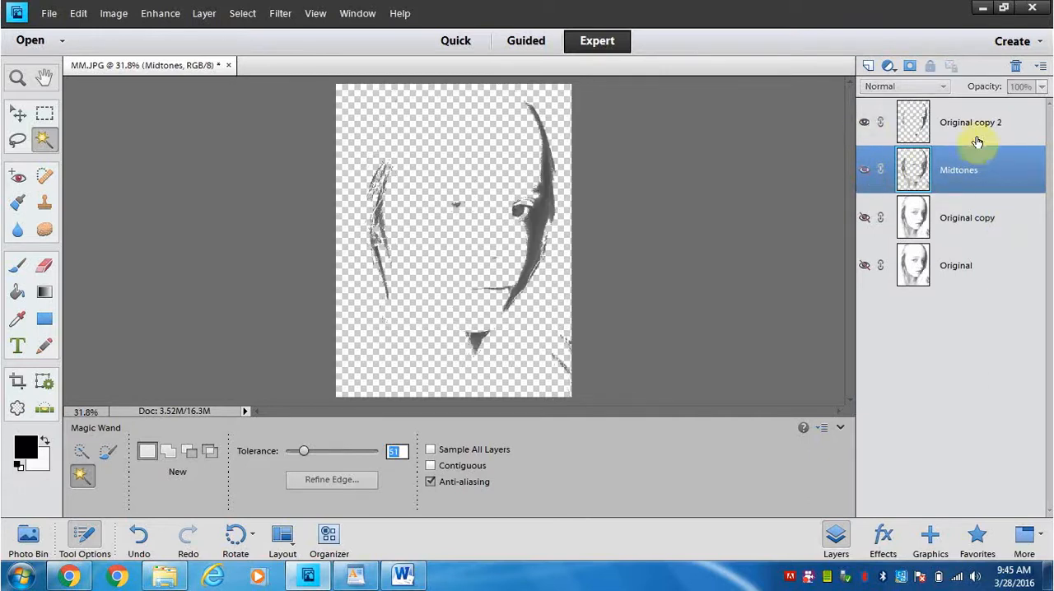
{"action": "double_click", "coordinate": [970, 124]}
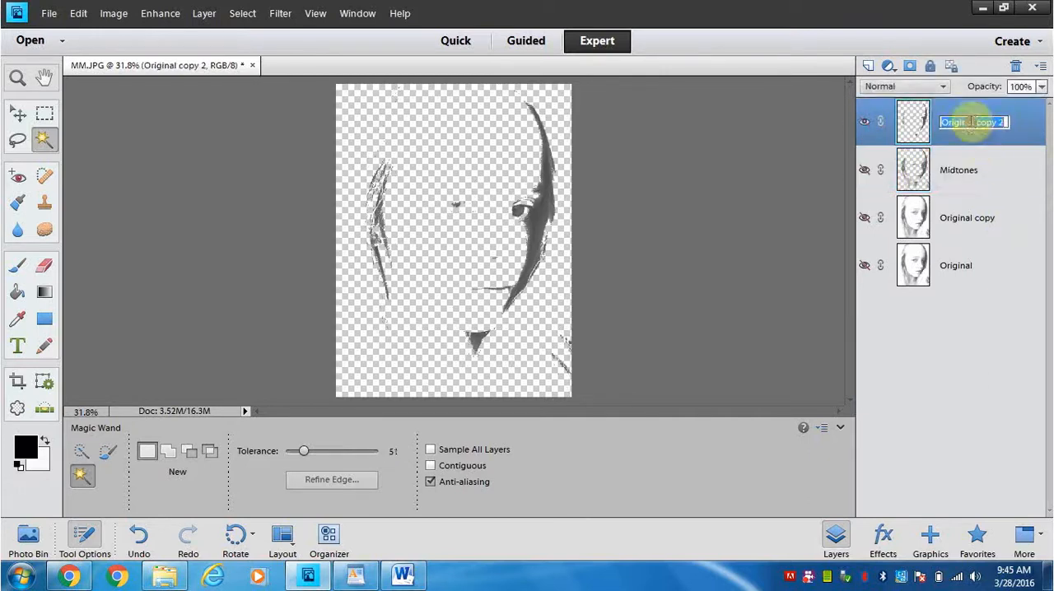
{"action": "type", "text": "Sh"}
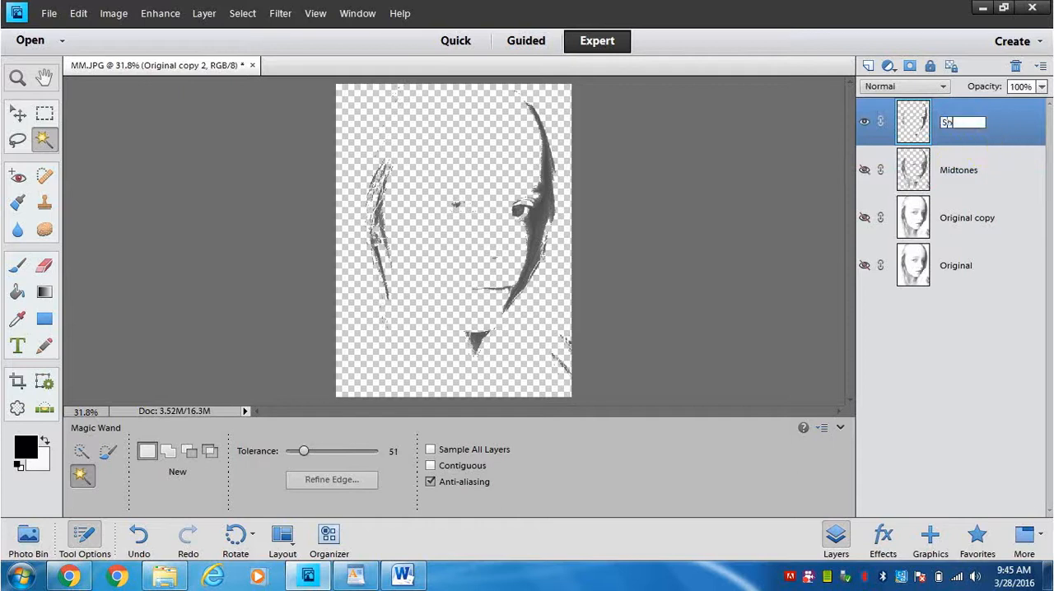
{"action": "type", "text": "adows"}
{"action": "key", "text": "Return"}
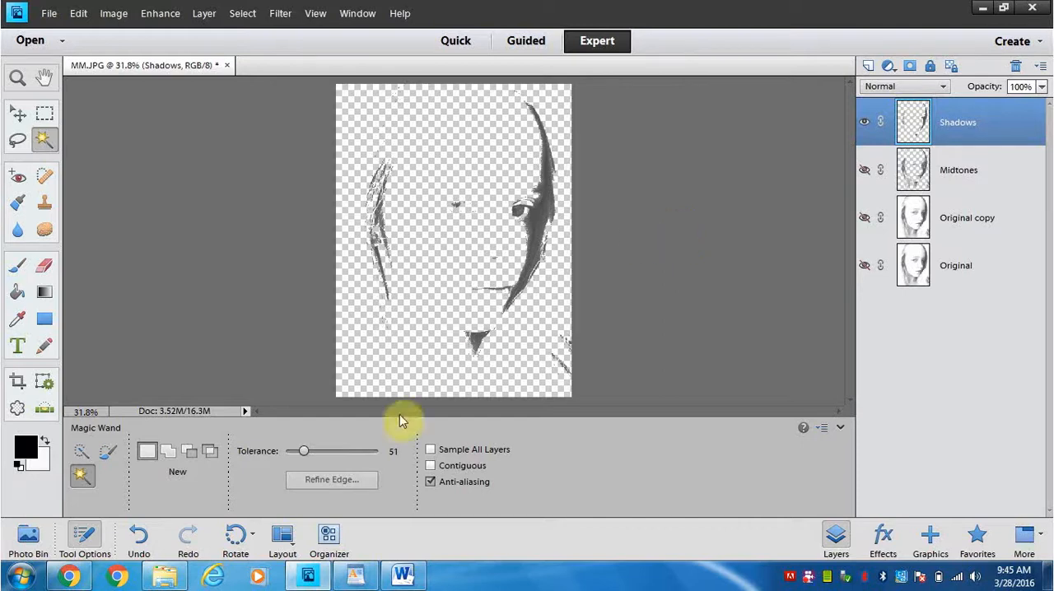
{"action": "mouse_move", "coordinate": [810, 579]}
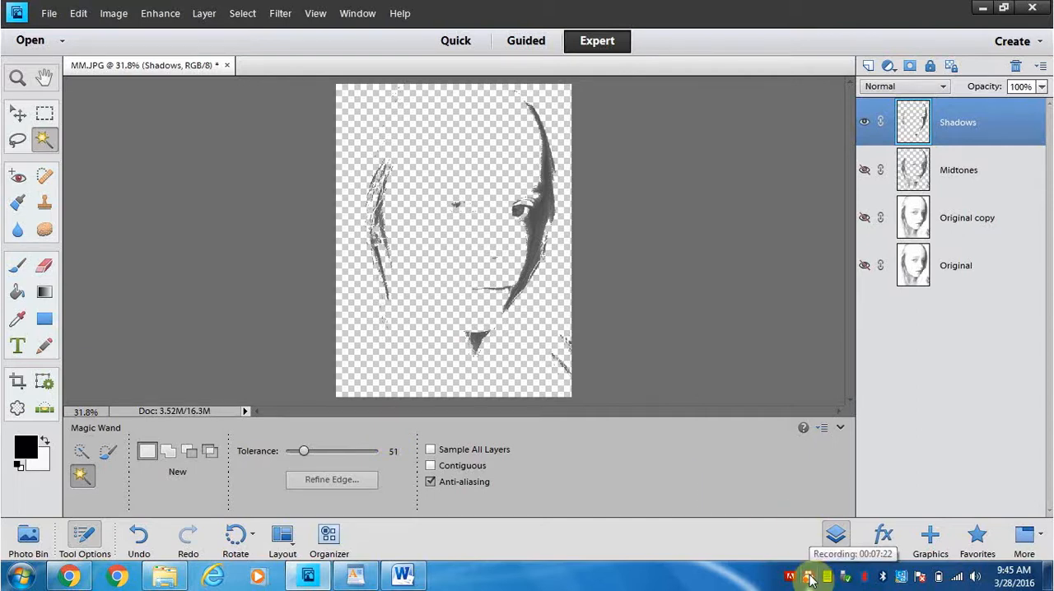
{"action": "right_click", "coordinate": [810, 579]}
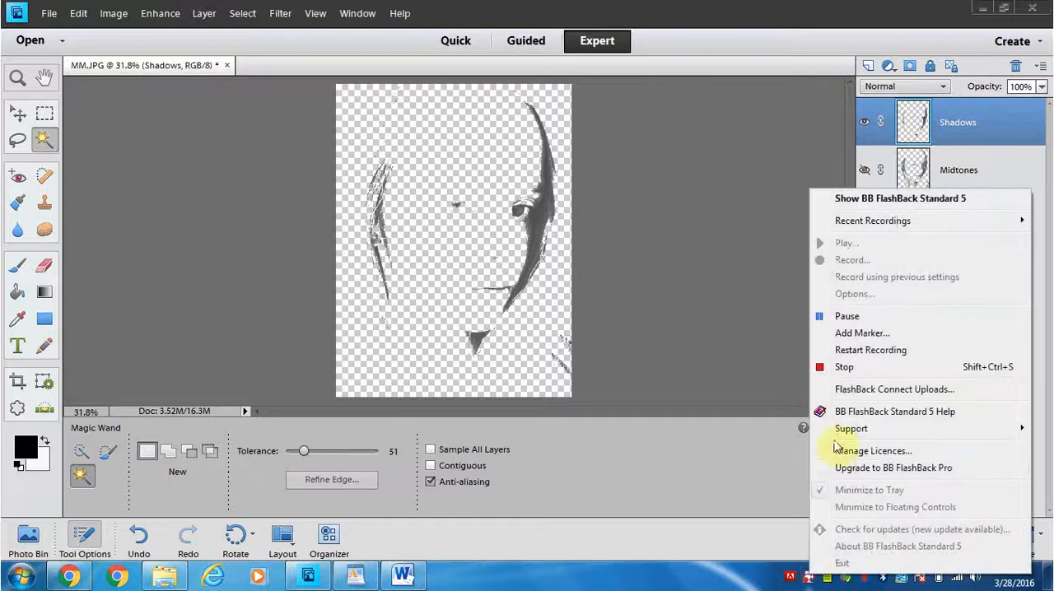